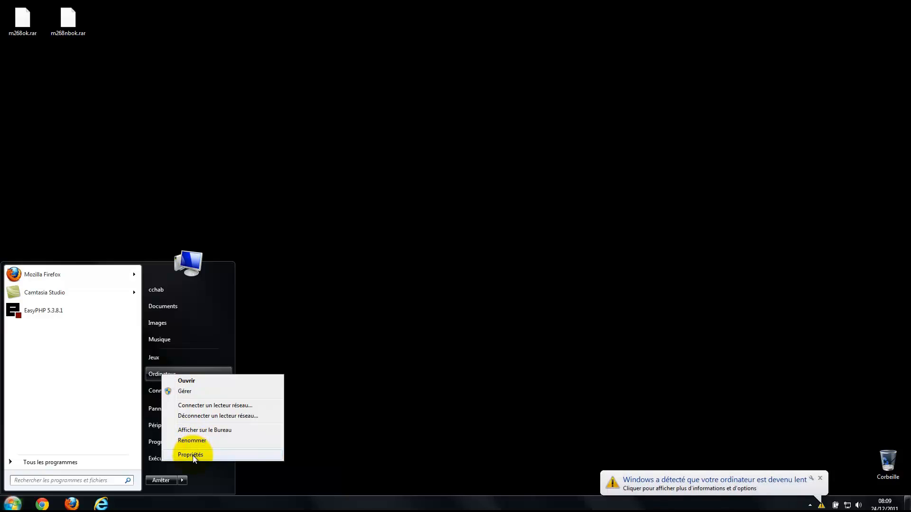
Step: Check the Windows system type in the computer's system information, dismissing the slow-computer notification and closing the window
left_click(819, 479)
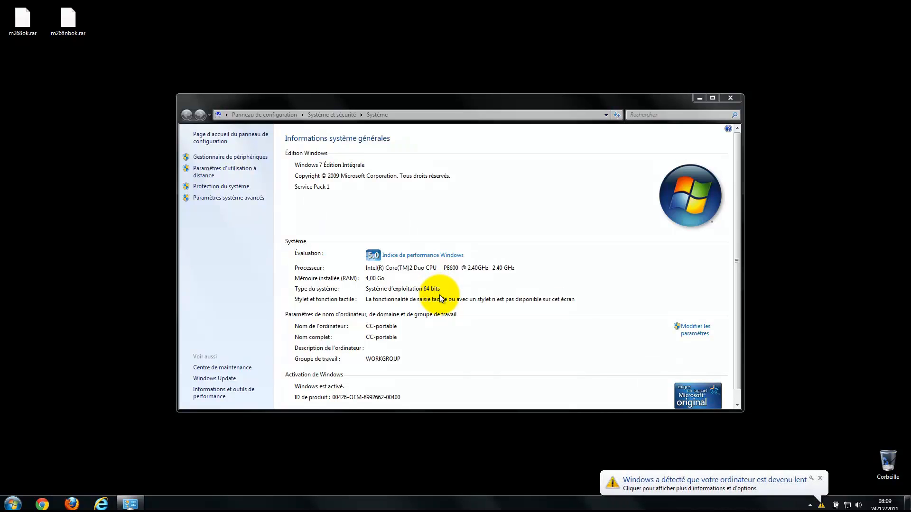
left_click(821, 481)
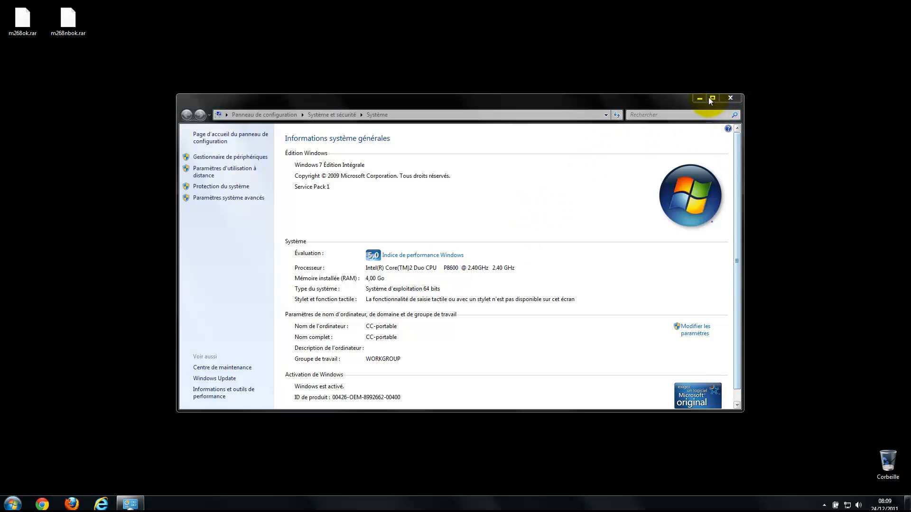
left_click(732, 99)
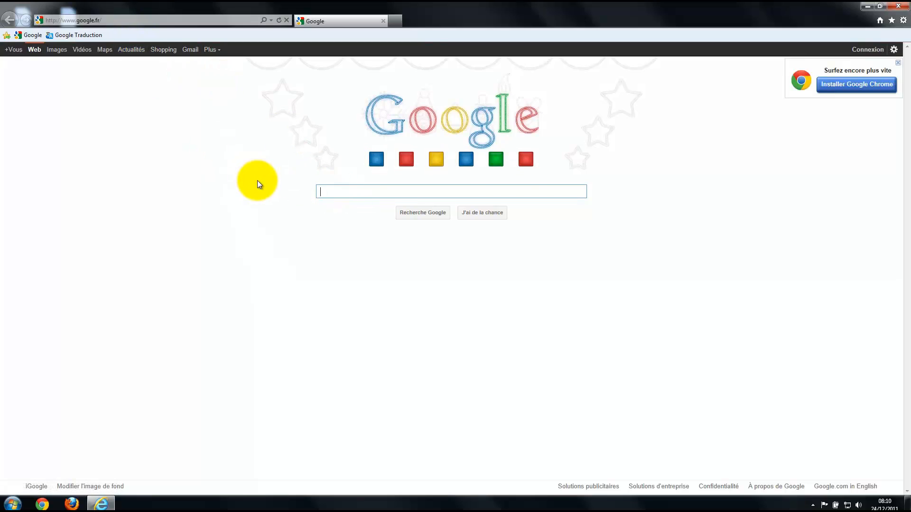
type("winrar")
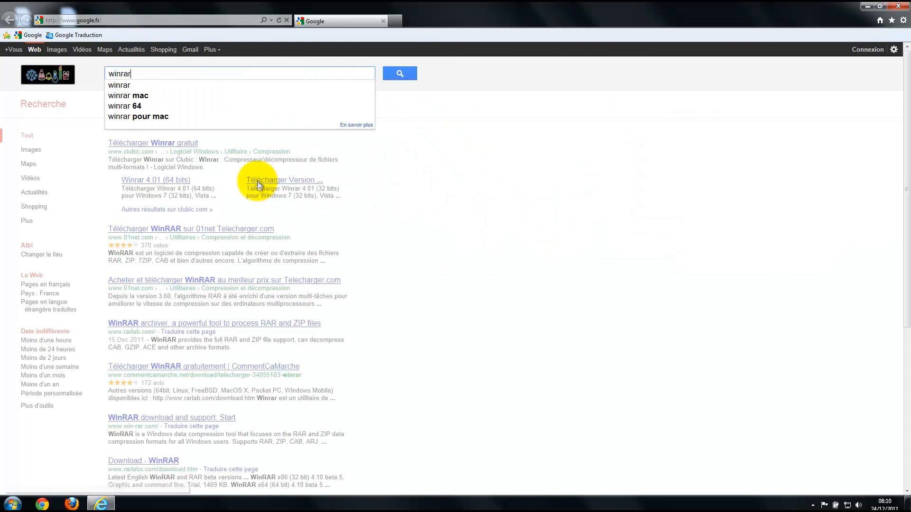
key("Return")
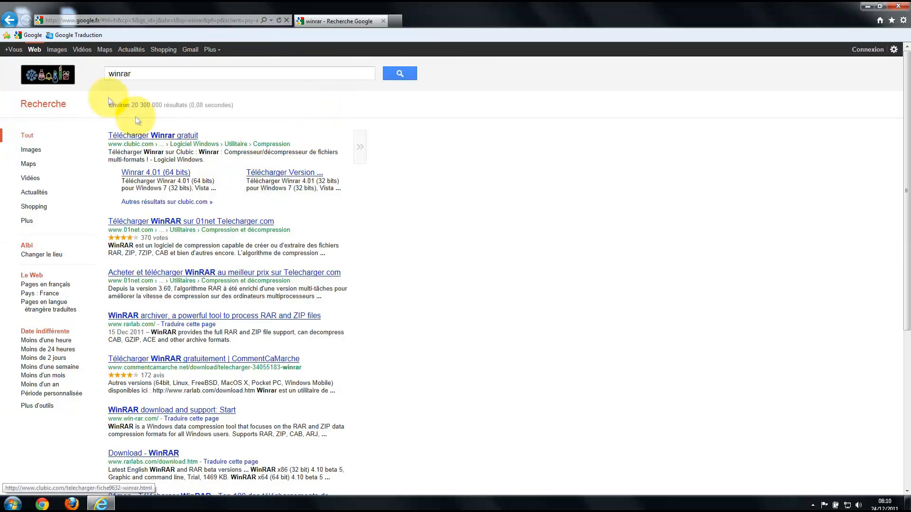
left_click(59, 21)
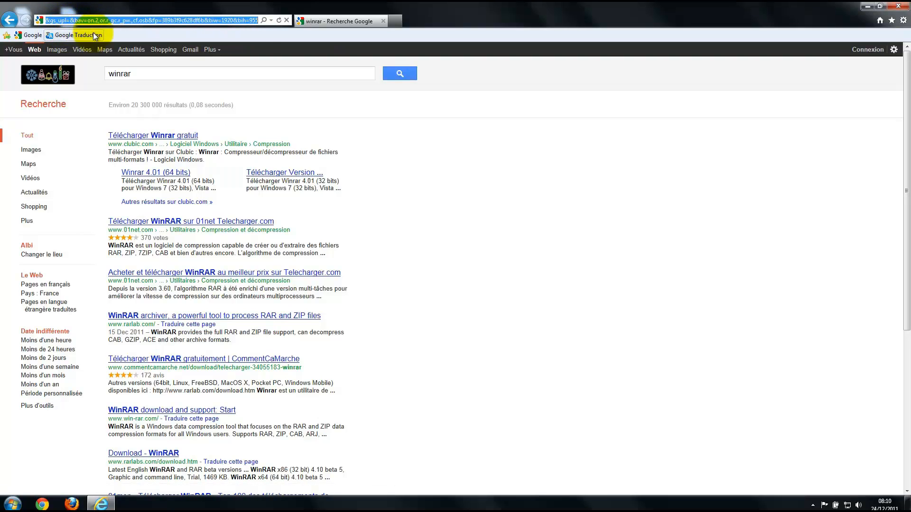
type("www.google.fr/")
key("Return")
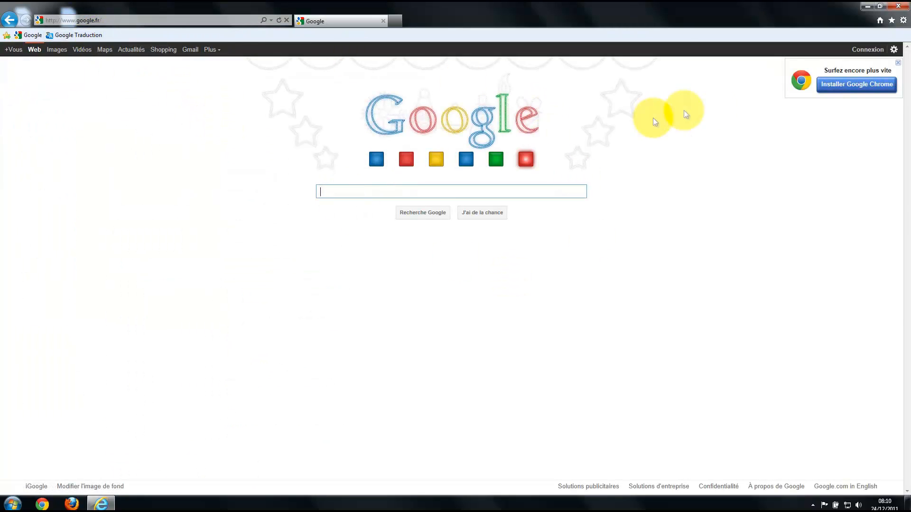
Step: Add the Google home page to the favourites bar, delete that duplicate shortcut and close the browser
left_click(899, 63)
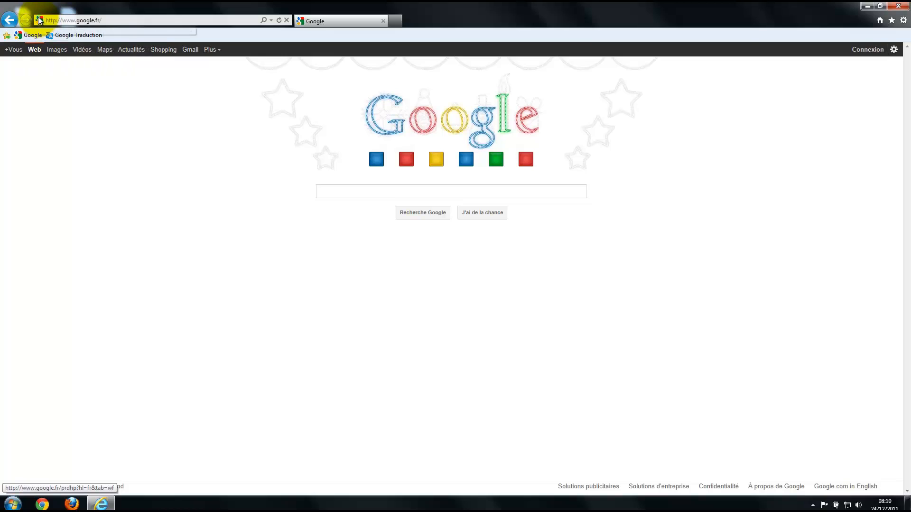
left_click_drag(42, 20, 121, 36)
right_click(123, 36)
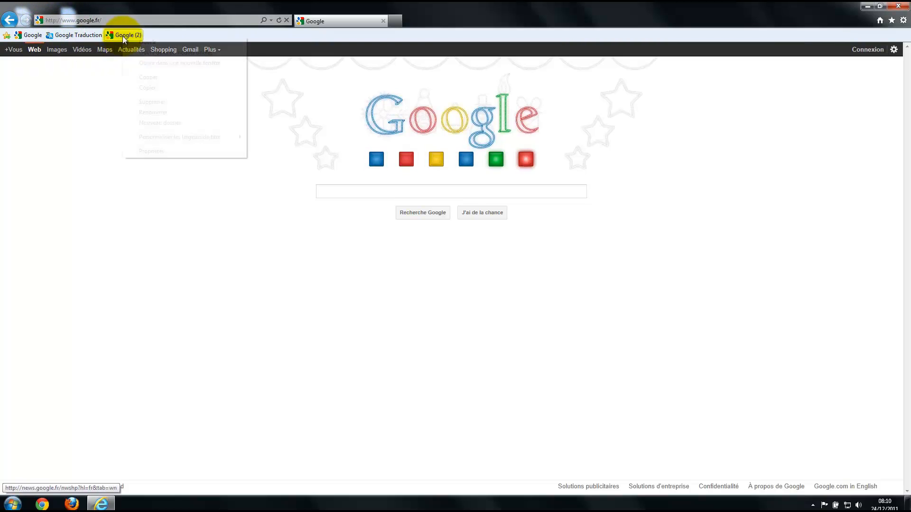
left_click(151, 102)
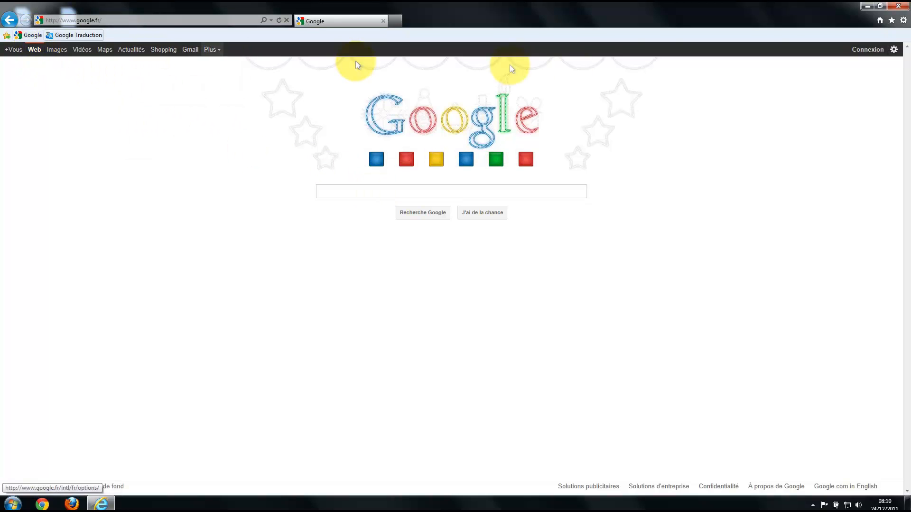
left_click(898, 6)
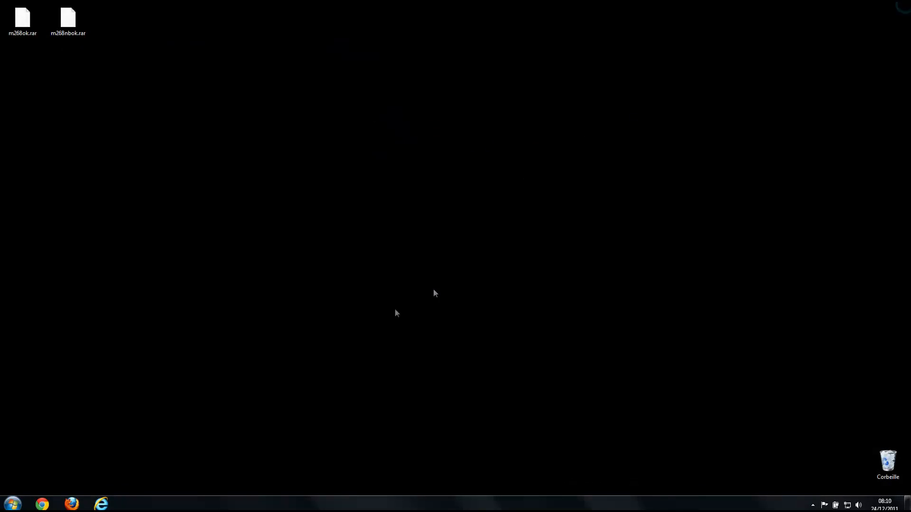
Step: Search for winrar from the Google favourite in Internet Explorer and open Clubic's "Télécharger Winrar gratuit" result
left_click(102, 504)
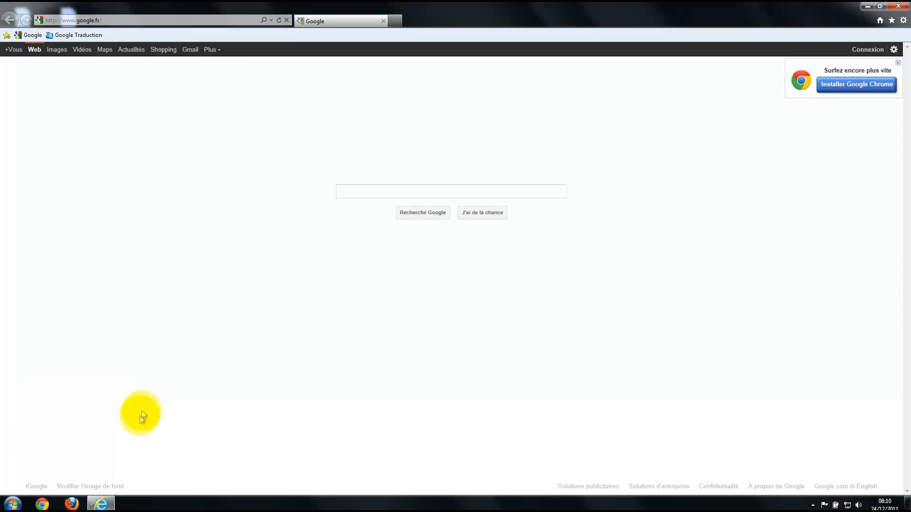
left_click(29, 36)
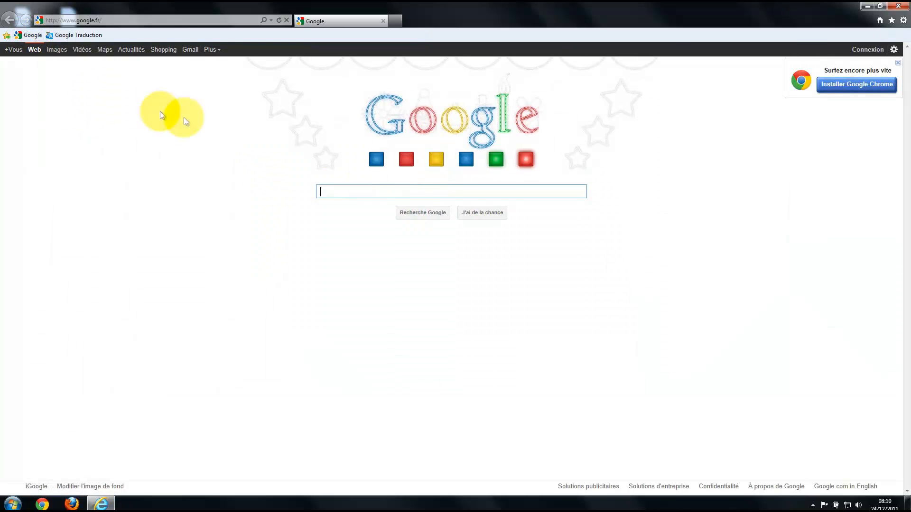
type("winrar")
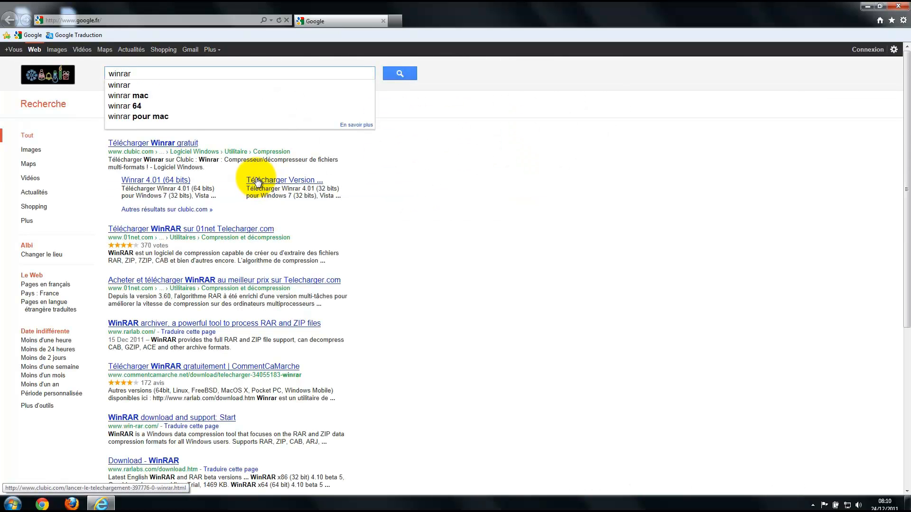
key("Return")
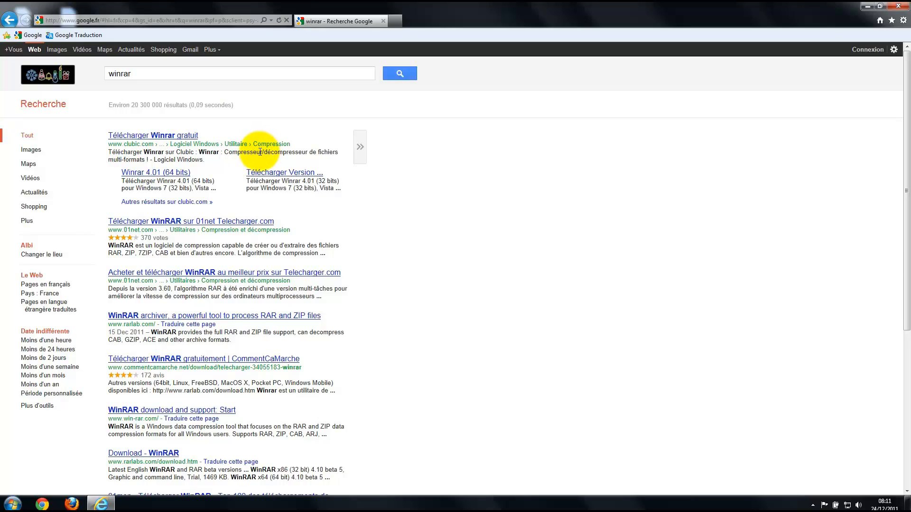
left_click(129, 137)
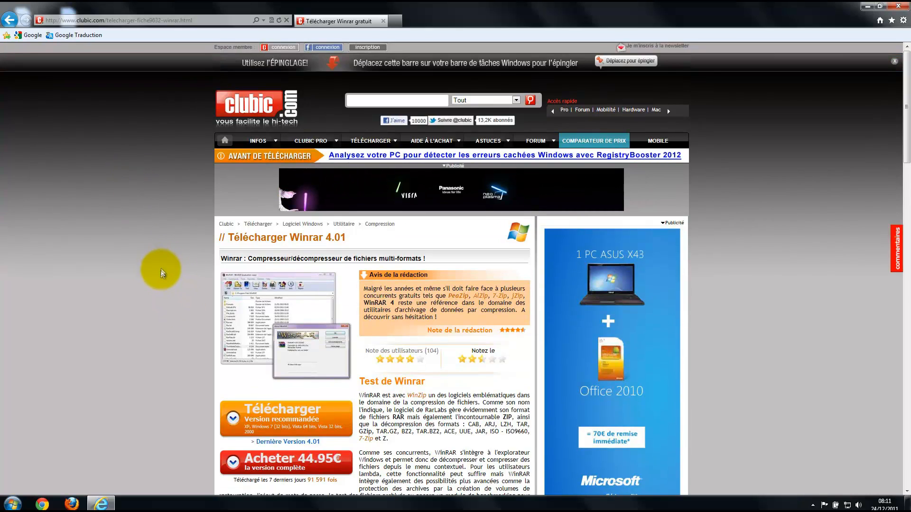
Step: Open the trial download page for Winrar 4.01 (64 bits) in French and dismiss the newsletter pop-up
scroll(169, 284, "down", 2)
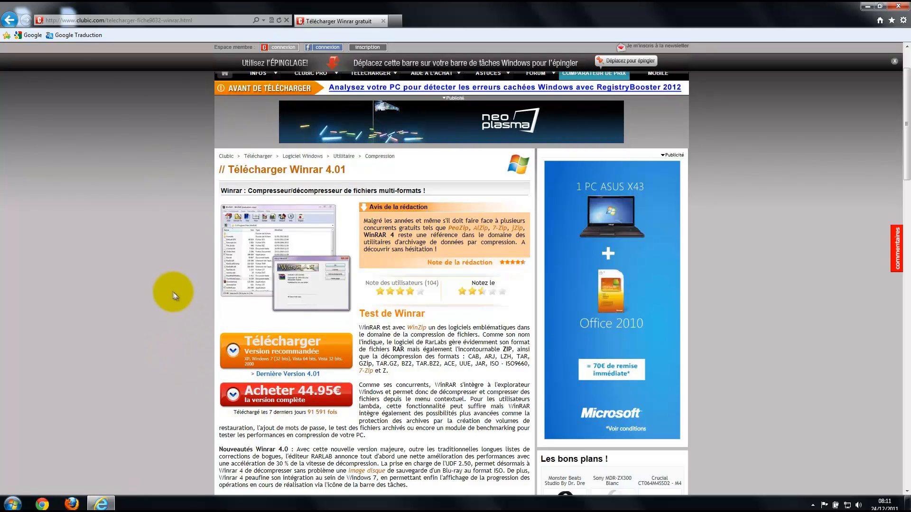
scroll(171, 293, "down", 6)
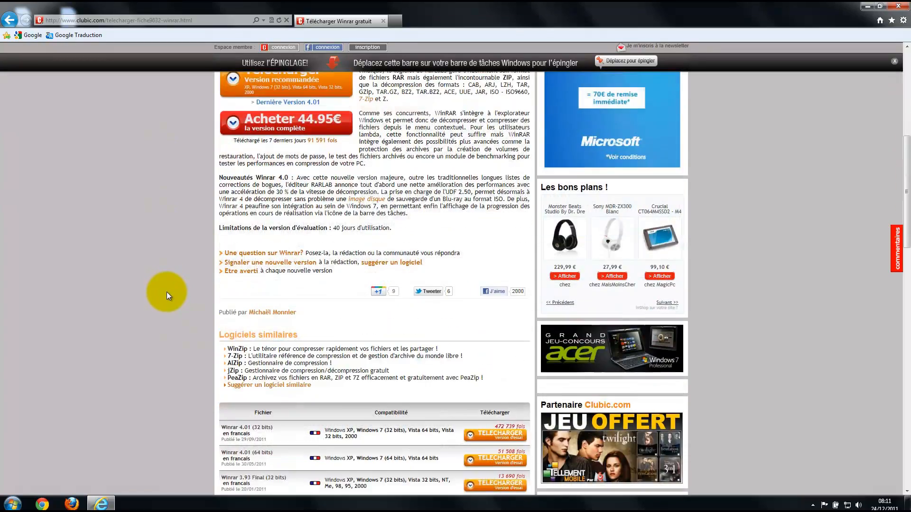
scroll(167, 292, "down", 3)
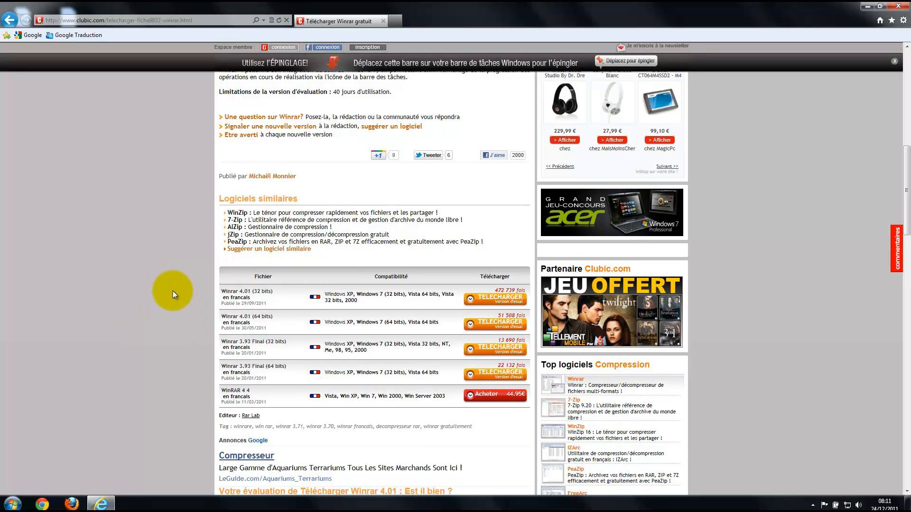
scroll(172, 289, "down", 2)
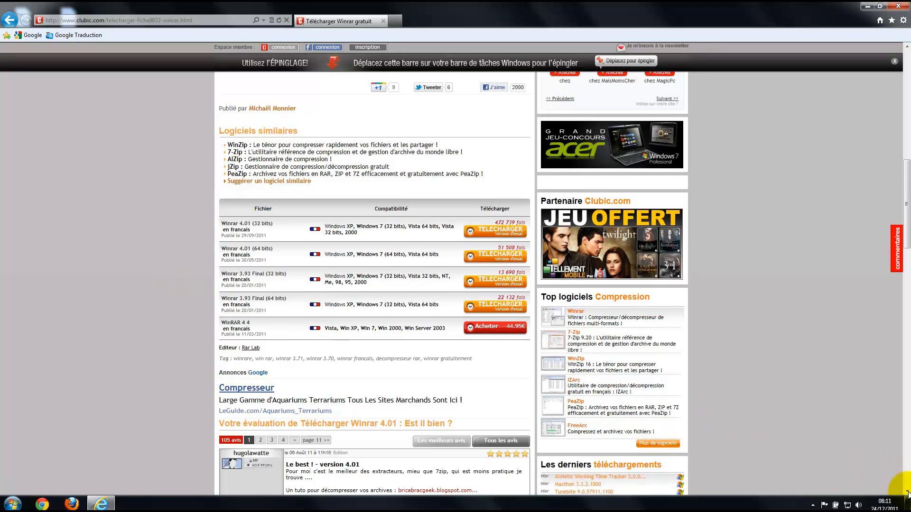
scroll(906, 493, "down", 5)
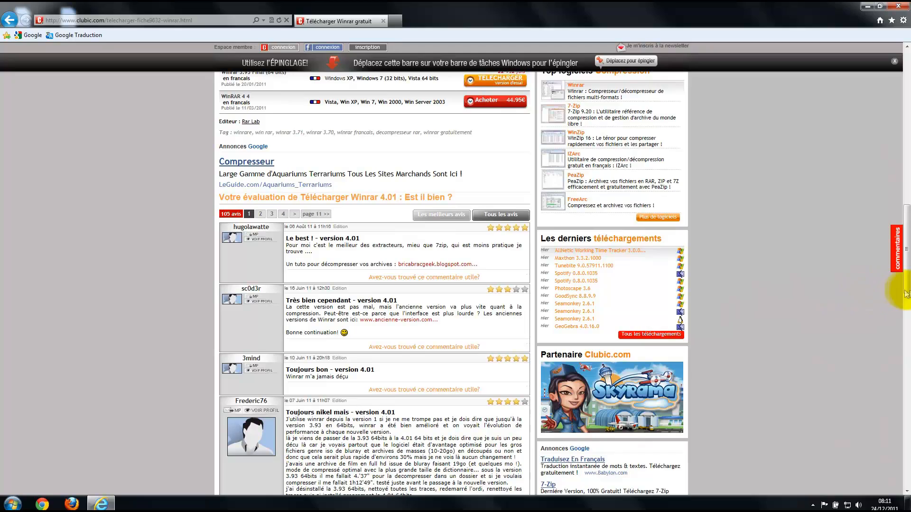
left_click_drag(907, 292, 907, 252)
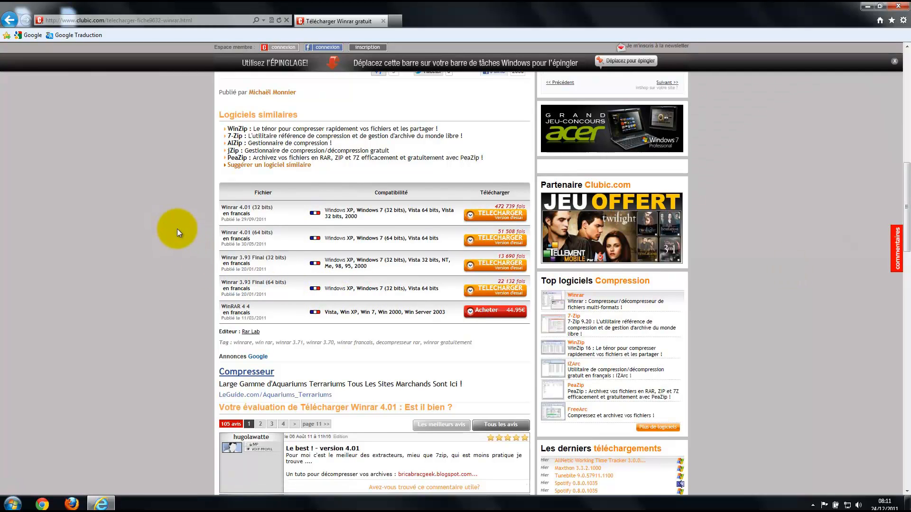
scroll(184, 207, "down", 2)
scroll(209, 212, "up", 2)
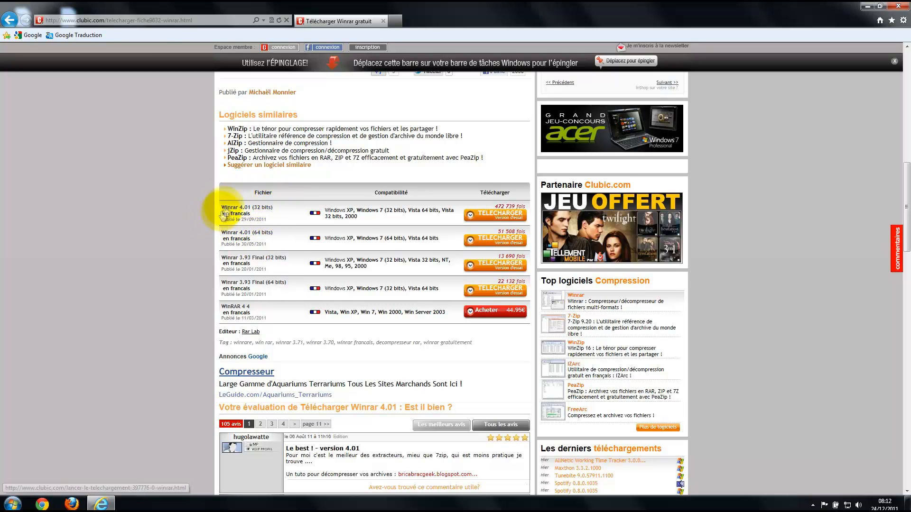
left_click(489, 242)
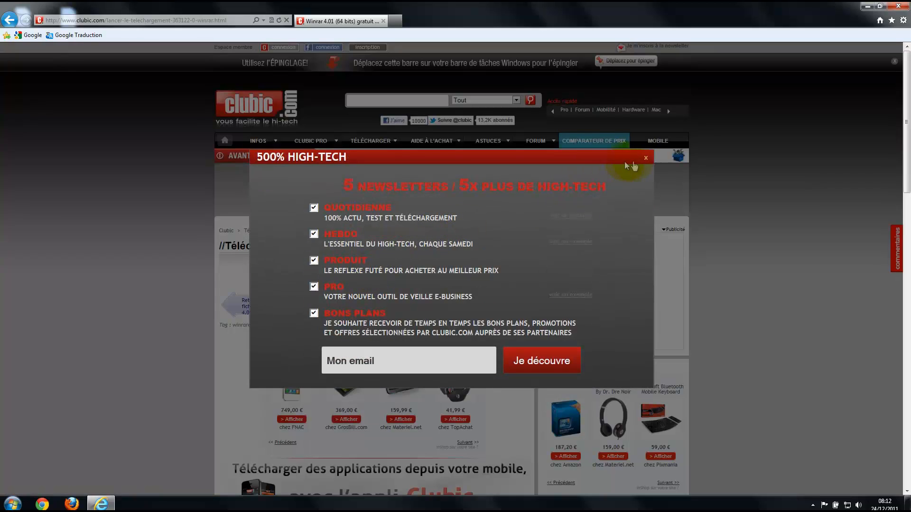
left_click(646, 161)
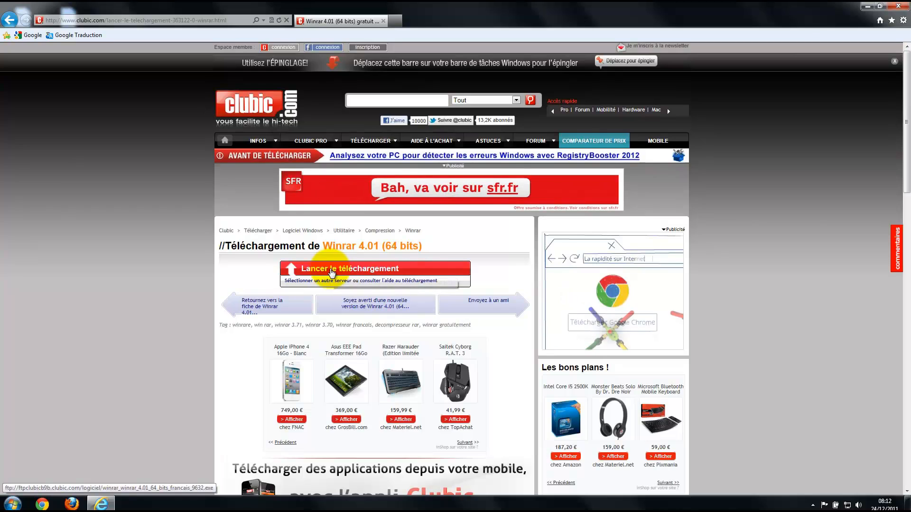
Step: Download winrar_winrar_4.01_64_bits_francais_9632.exe, save it to the Bureau (desktop) folder and close the browser
left_click(332, 270)
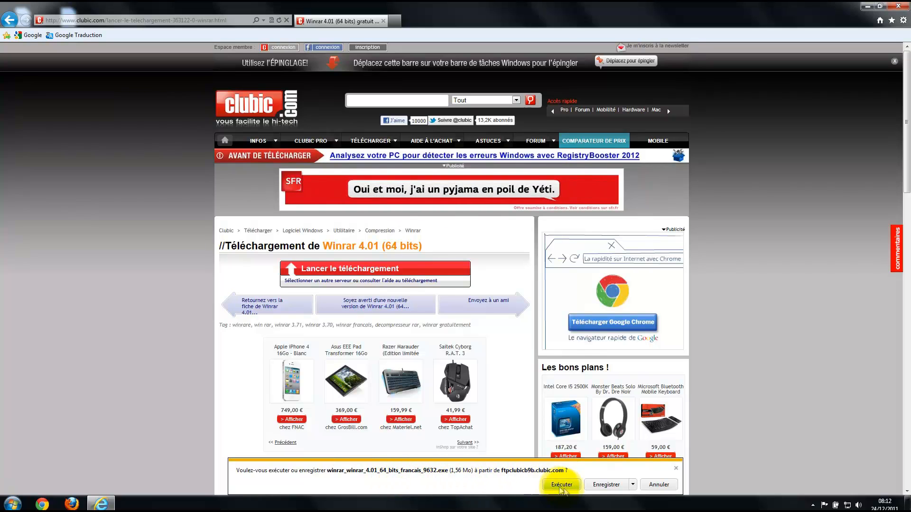
left_click(634, 485)
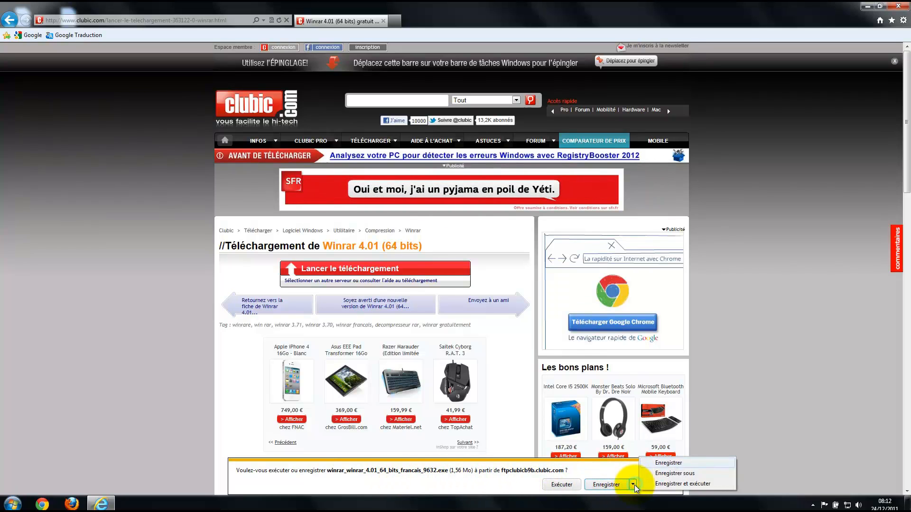
left_click(667, 475)
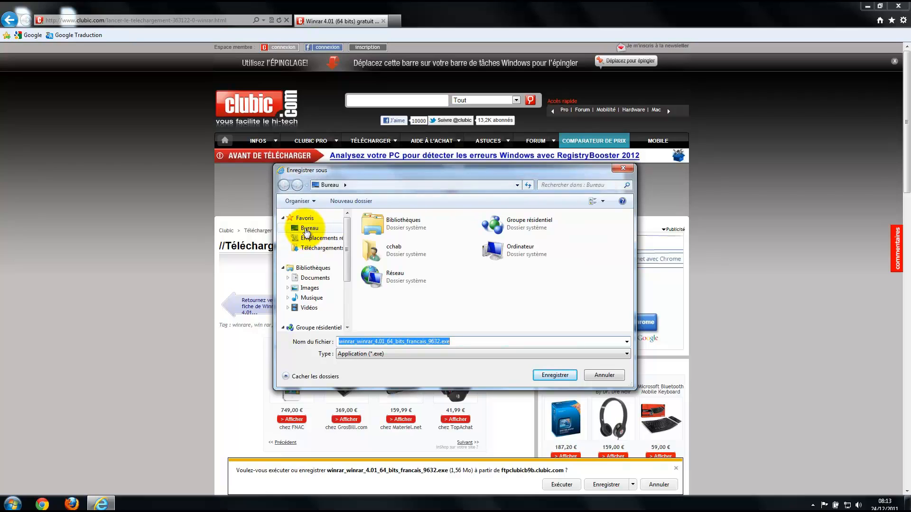
left_click(307, 232)
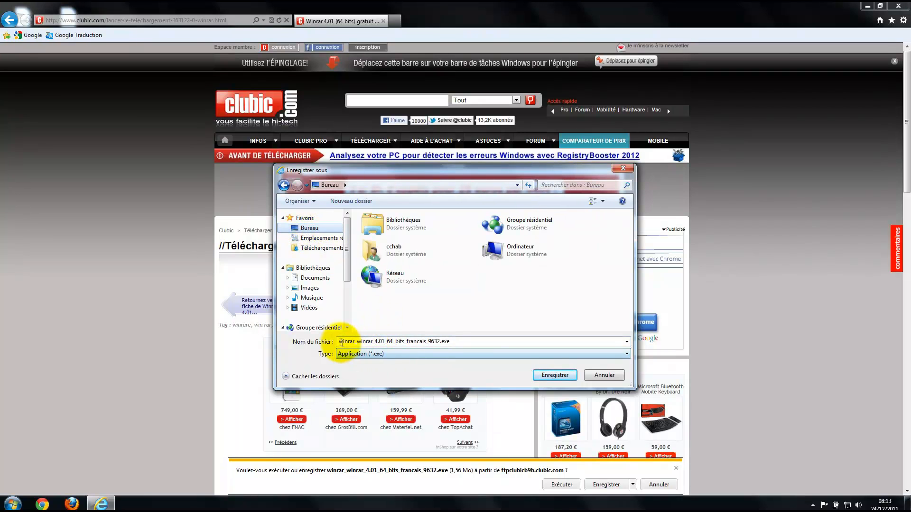
left_click(552, 375)
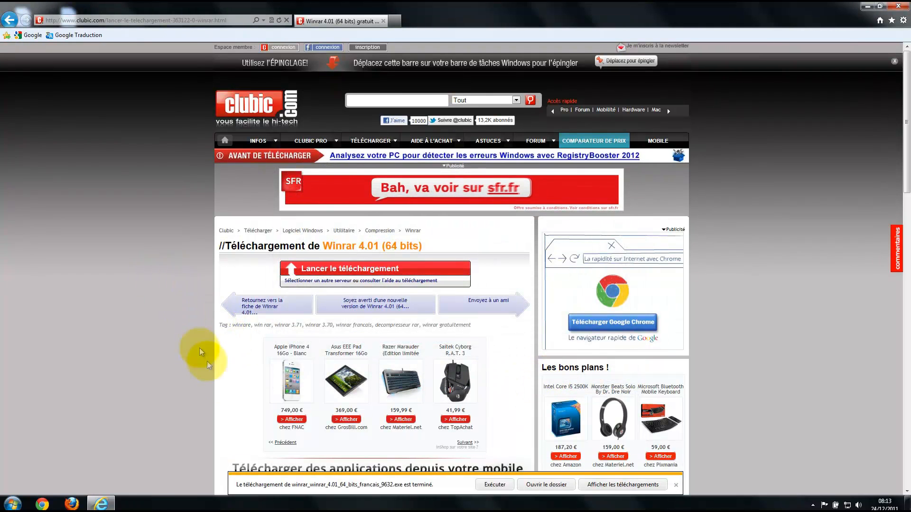
left_click(901, 7)
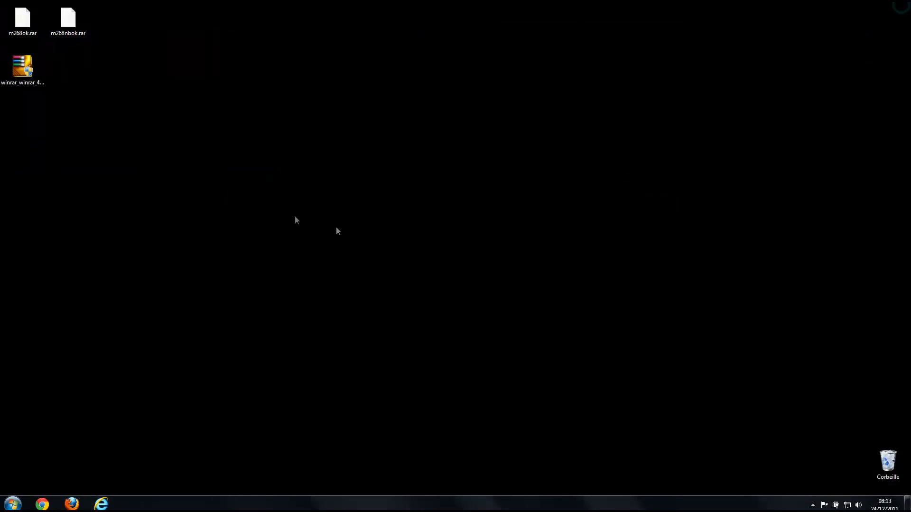
Step: Move the WinRAR installer icon on the desktop next to the m268nbok.rar file
left_click_drag(62, 69, 141, 32)
left_click_drag(19, 43, 64, 24)
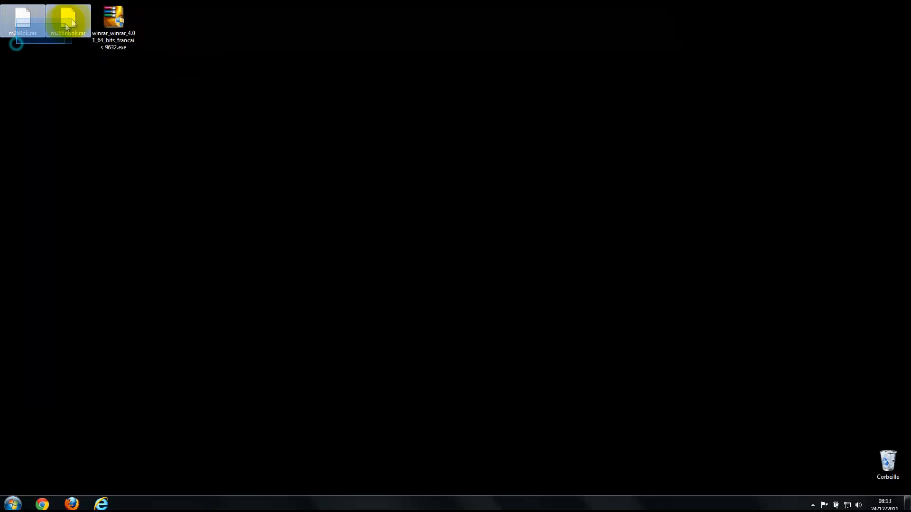
left_click(59, 78)
Step: Launch the WinRAR installer winrar_winrar_4.01_64_bits_francais_9632.exe from the desktop
left_click(110, 15)
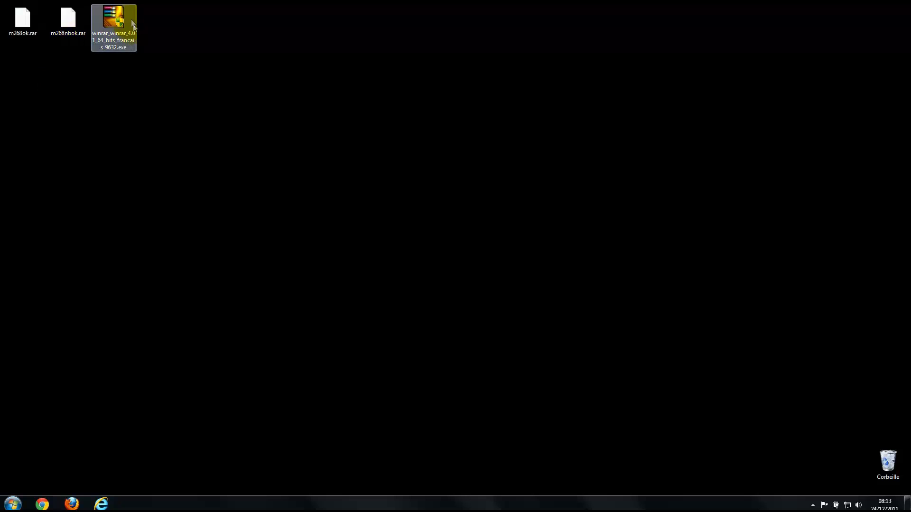
double_click(121, 18)
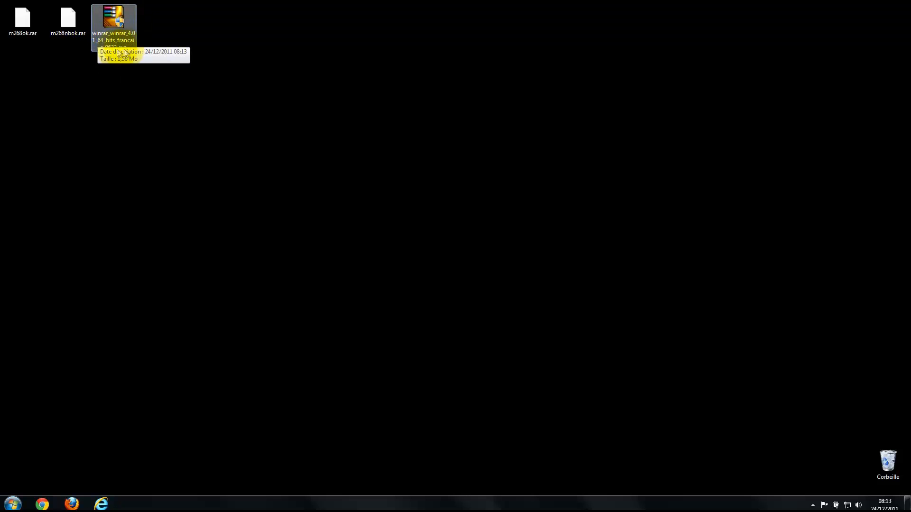
left_click(116, 75)
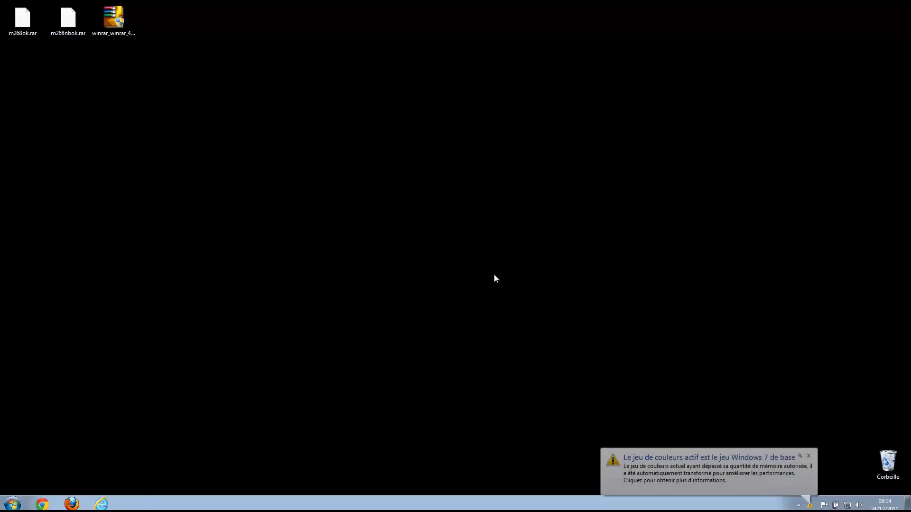
Step: Clear away the Windows colour-scheme notification and its help window, and install WinRAR 4.01 into C:\Program Files\WinRAR
left_click(805, 454)
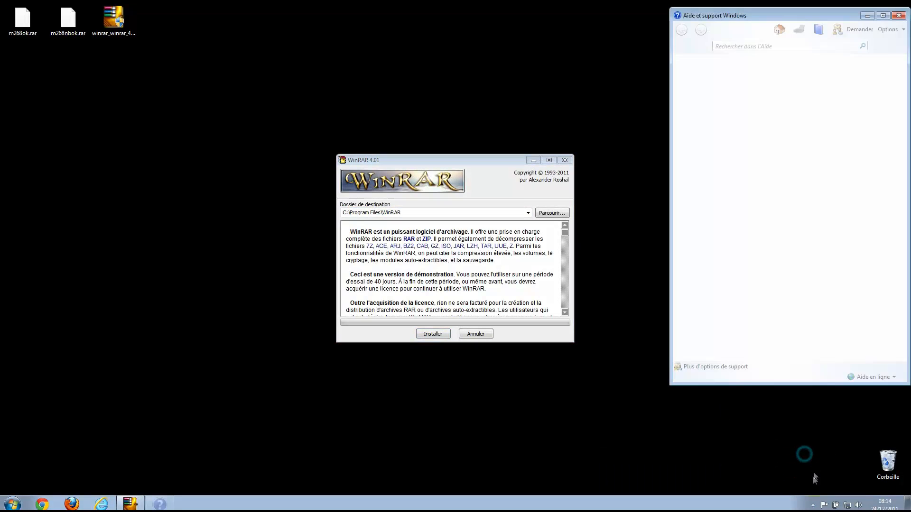
left_click(898, 15)
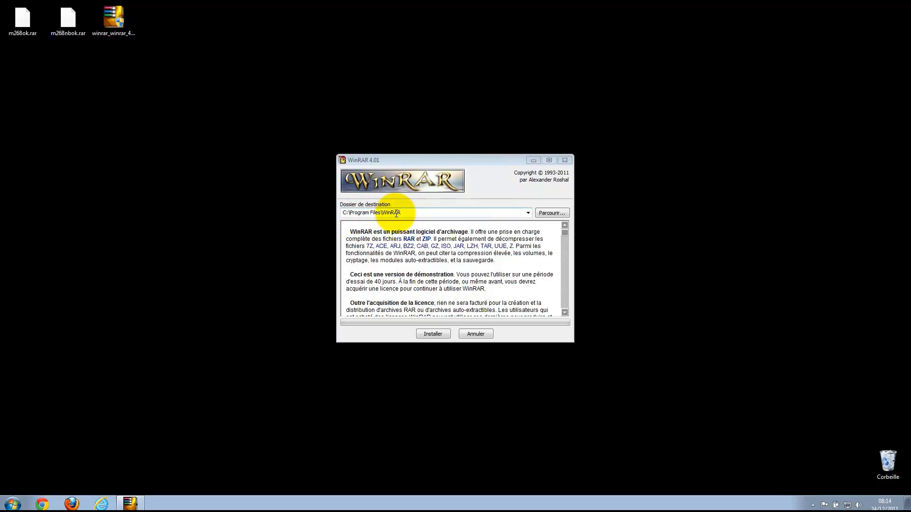
mouse_move(568, 234)
left_mouse_down()
mouse_move(562, 320)
mouse_move(566, 220)
left_mouse_up()
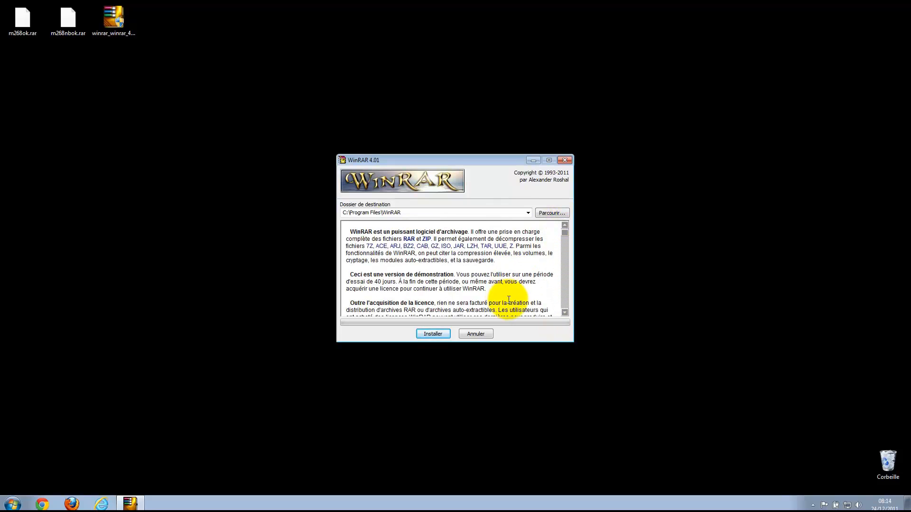
left_click(434, 333)
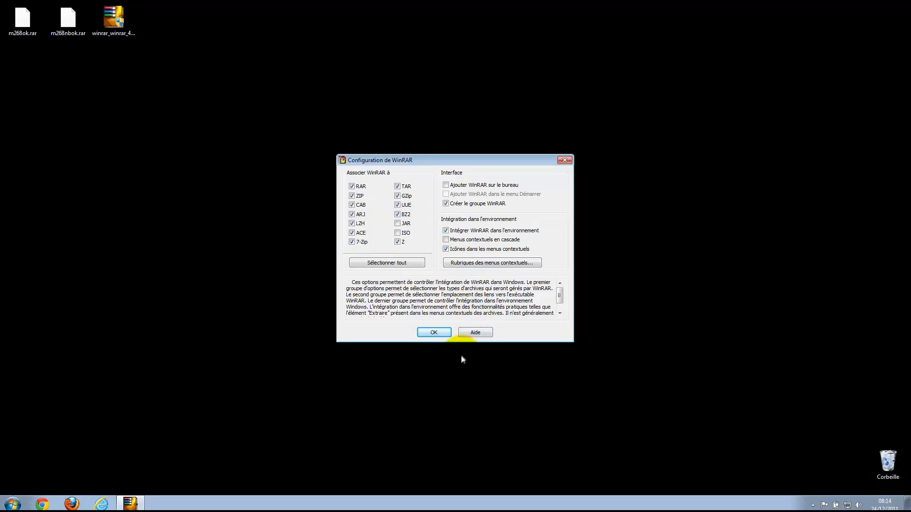
Step: Finish the WinRAR setup with the default file associations and integration options, and close the WinRAR shortcuts folder
left_click(434, 332)
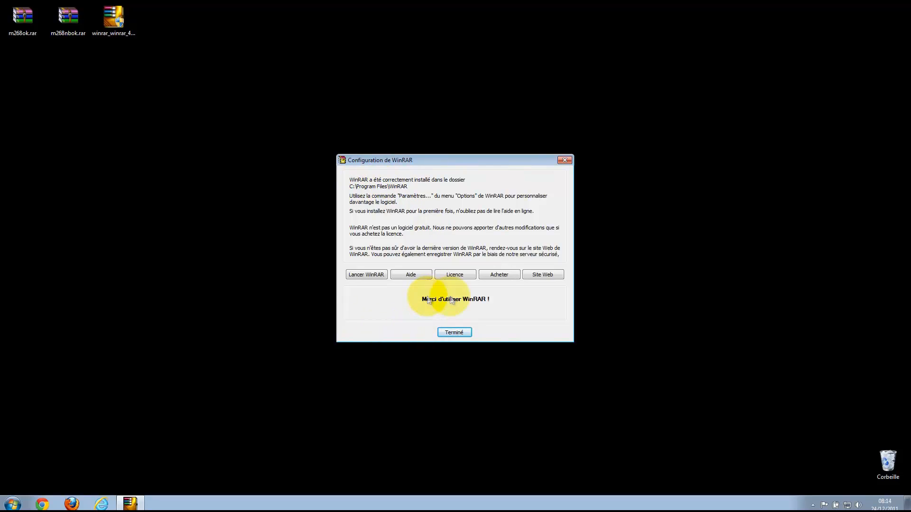
left_click(445, 334)
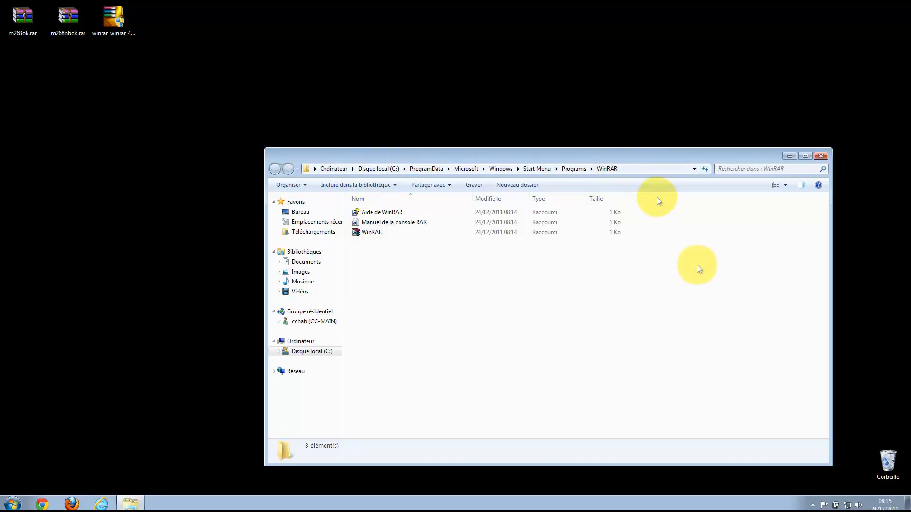
left_click(822, 156)
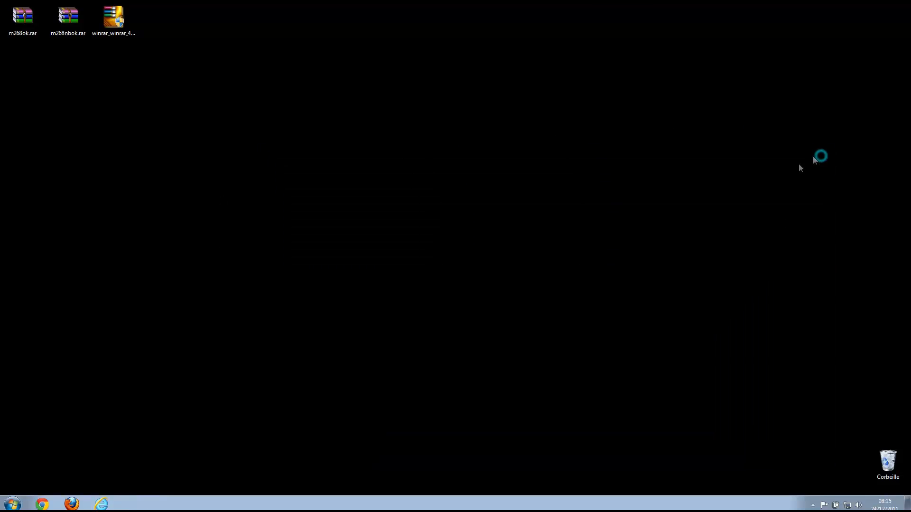
Step: Empty the Corbeille (recycle bin) on the desktop
right_click(882, 463)
left_click(860, 416)
left_click(482, 291)
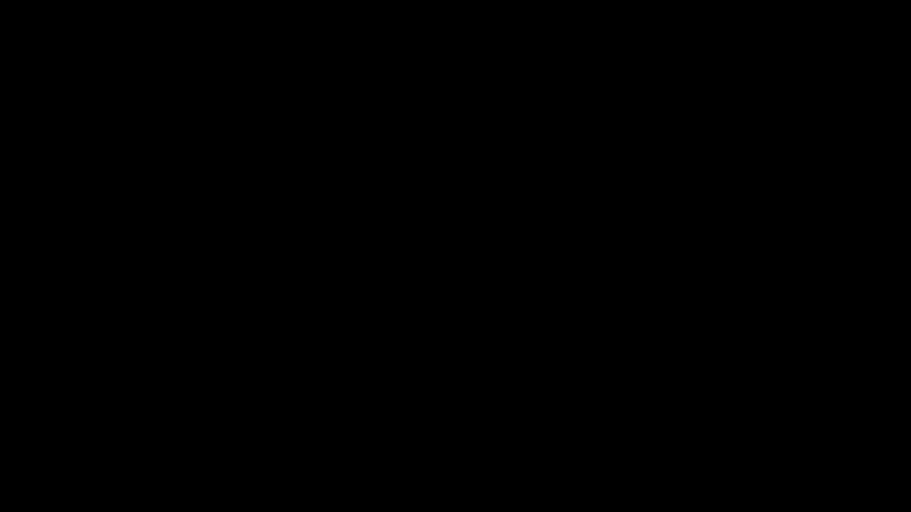